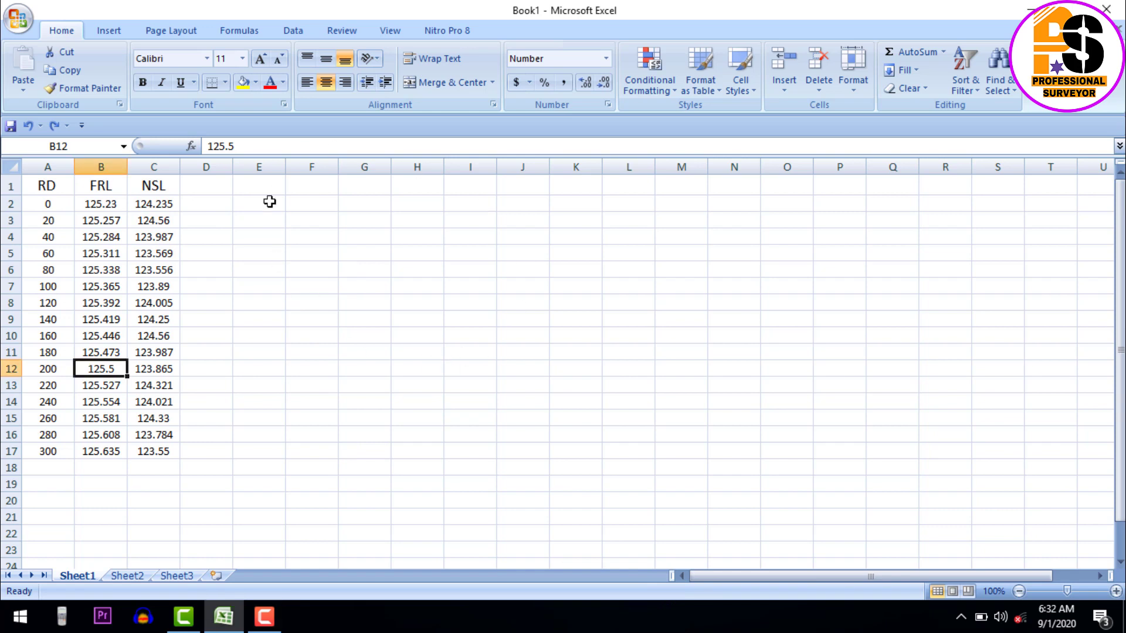
Insert a blank Line with Markers chart from an empty cell beside the data
click(260, 253)
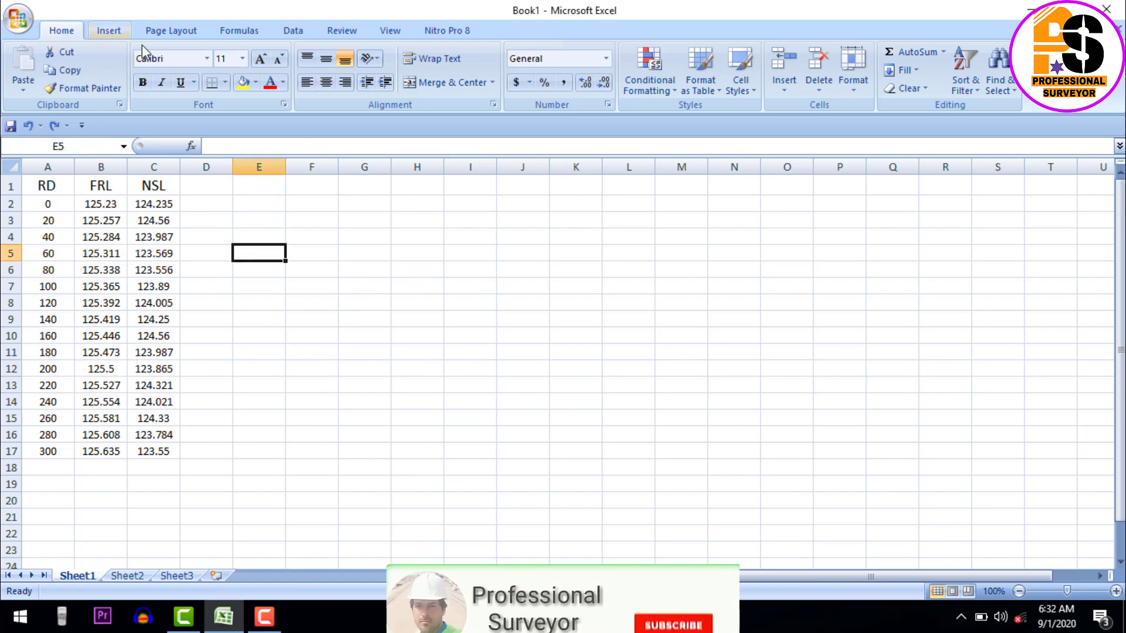
click(113, 32)
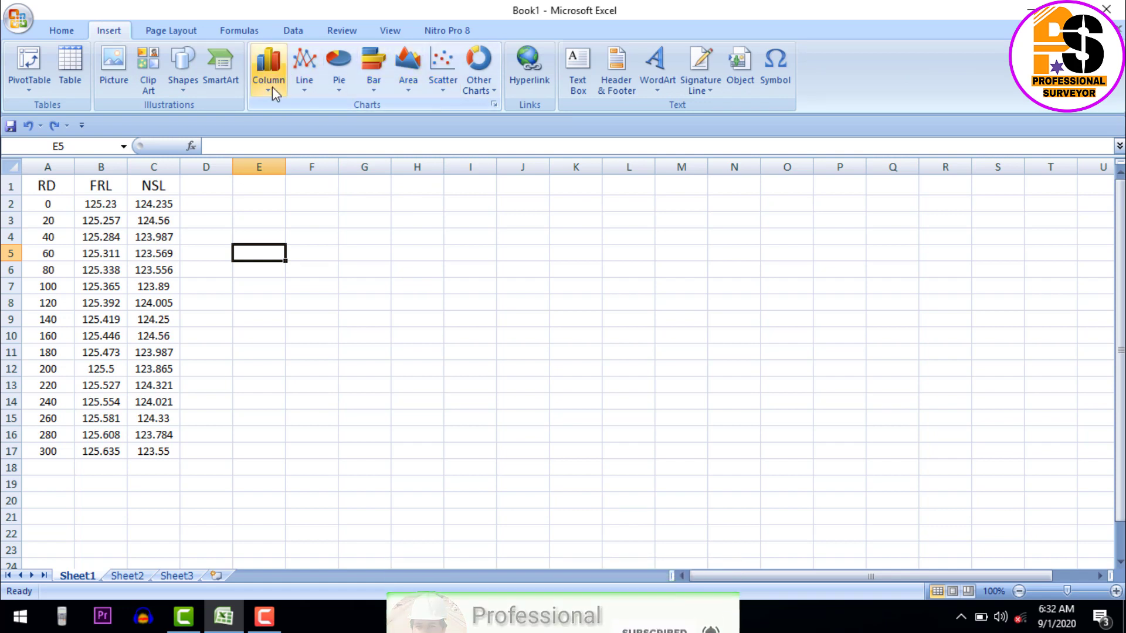
click(306, 83)
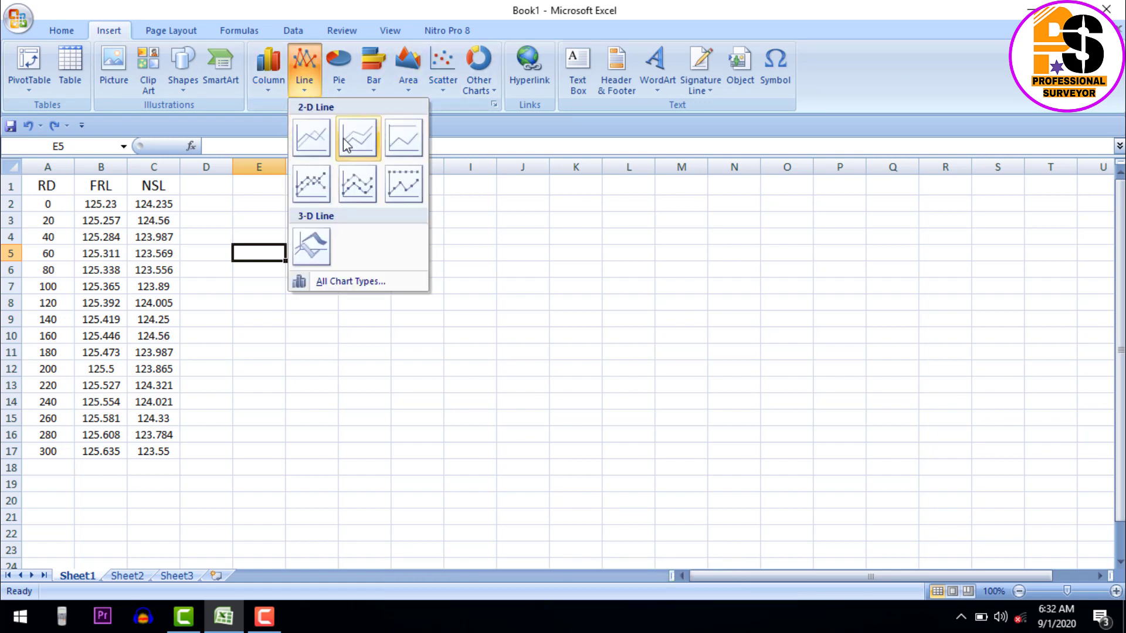
click(311, 139)
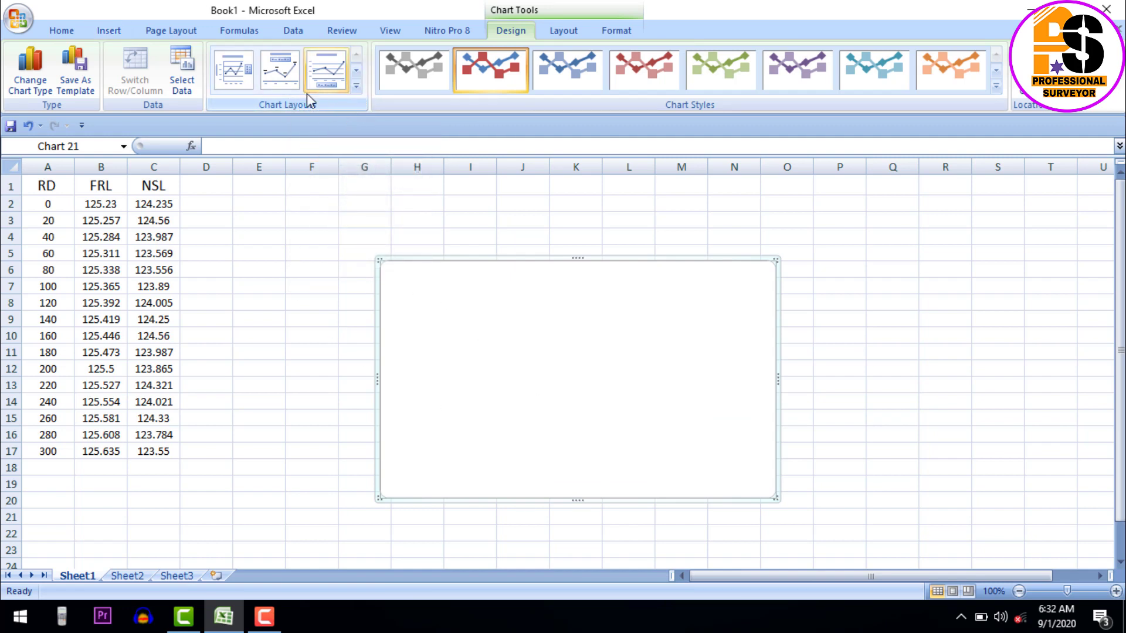
Apply a chart layout that includes a data table and stretch the chart wider and taller
click(357, 85)
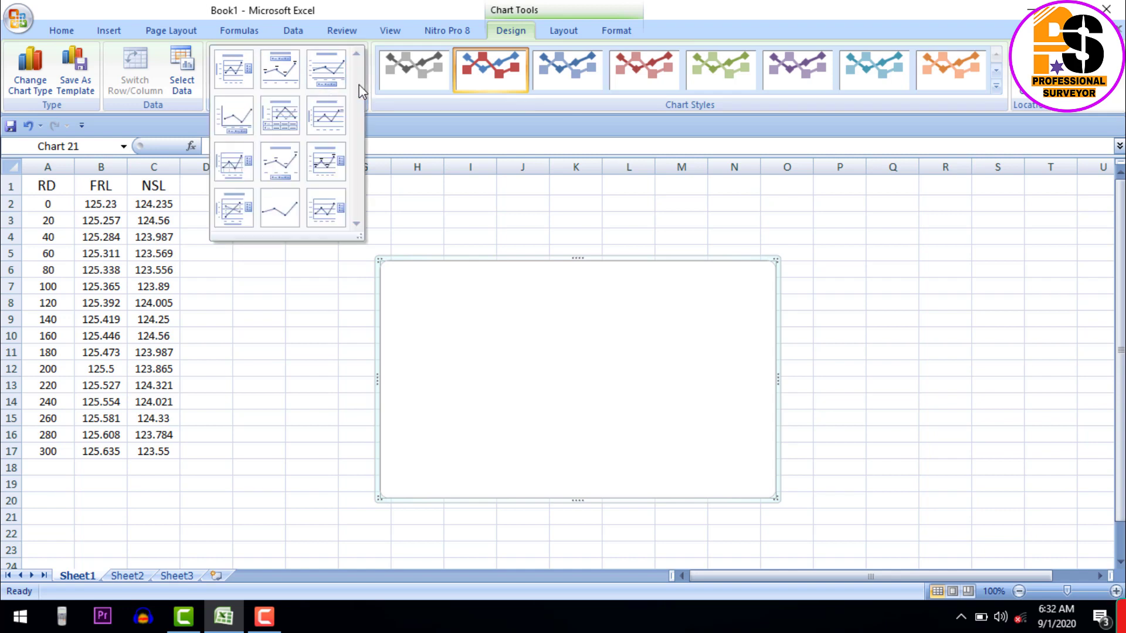
click(286, 123)
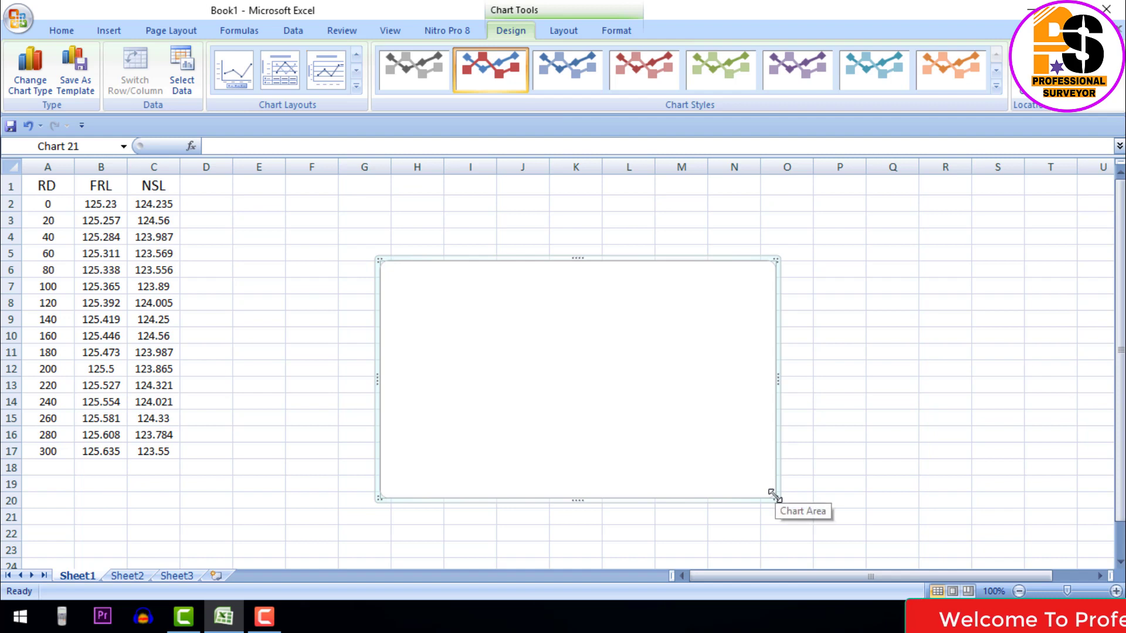
drag(774, 495, 981, 511)
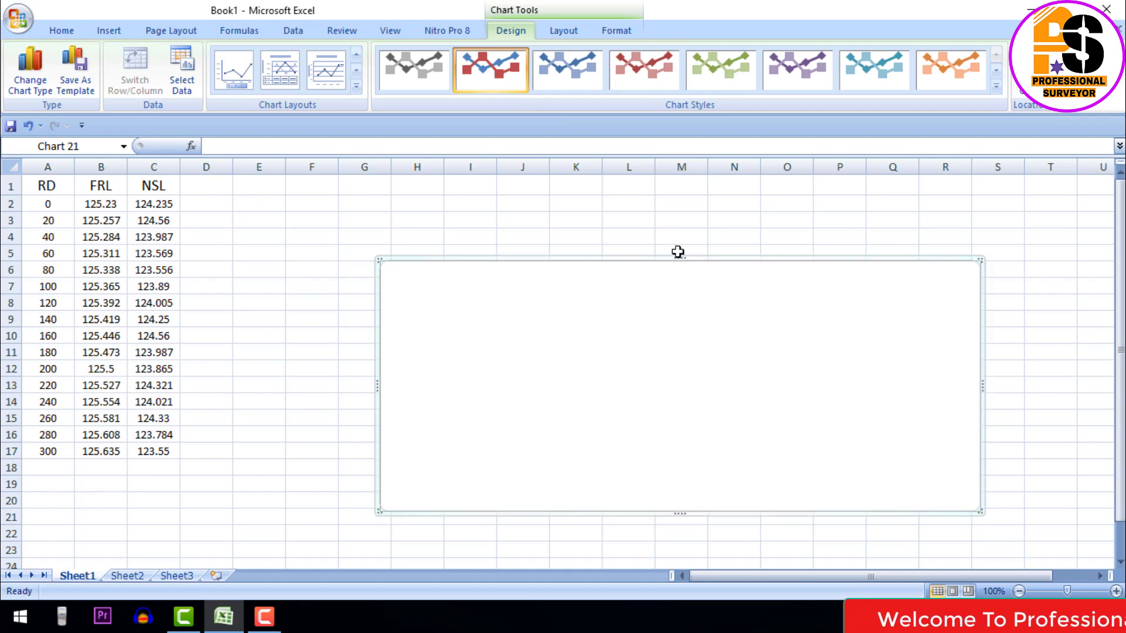
drag(681, 256, 679, 211)
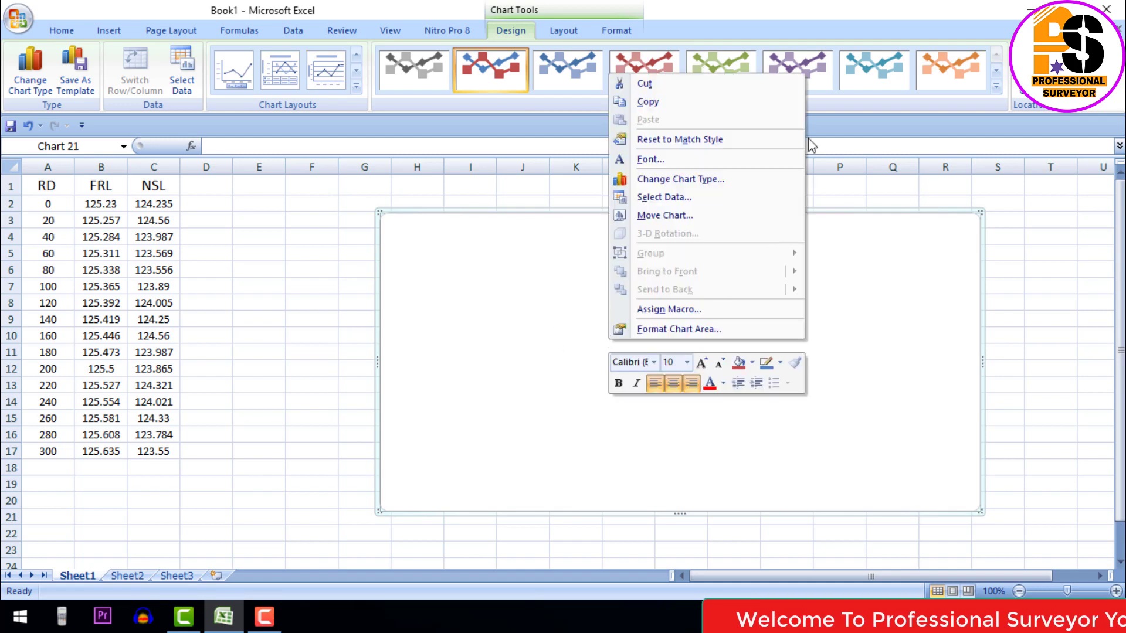
Open the chart's Select Data Source dialog
right_click(605, 338)
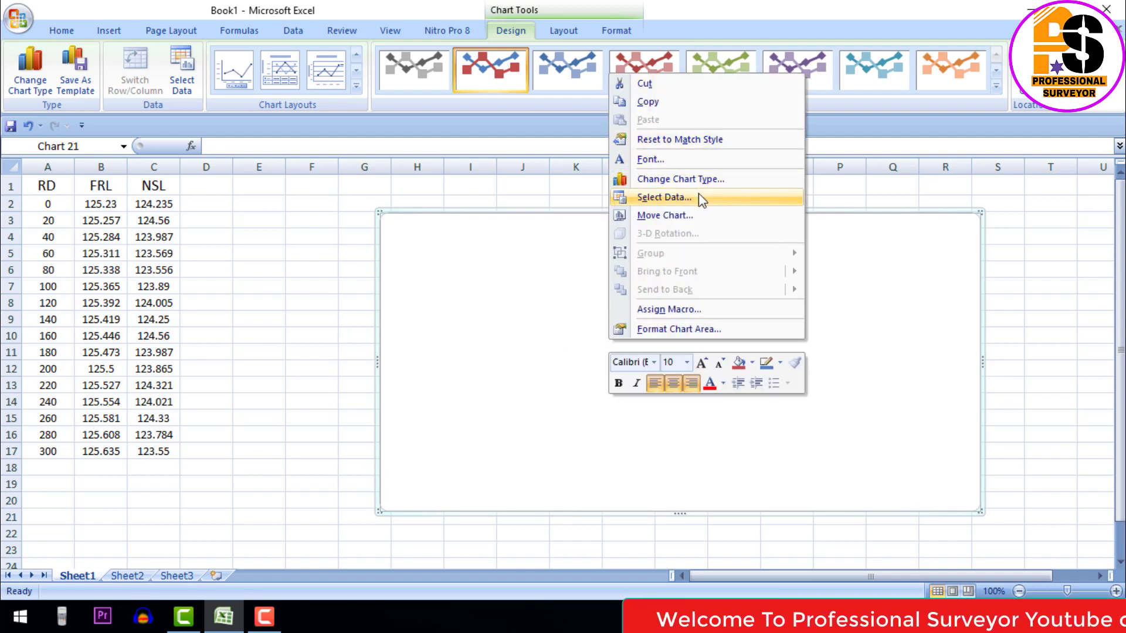
click(698, 194)
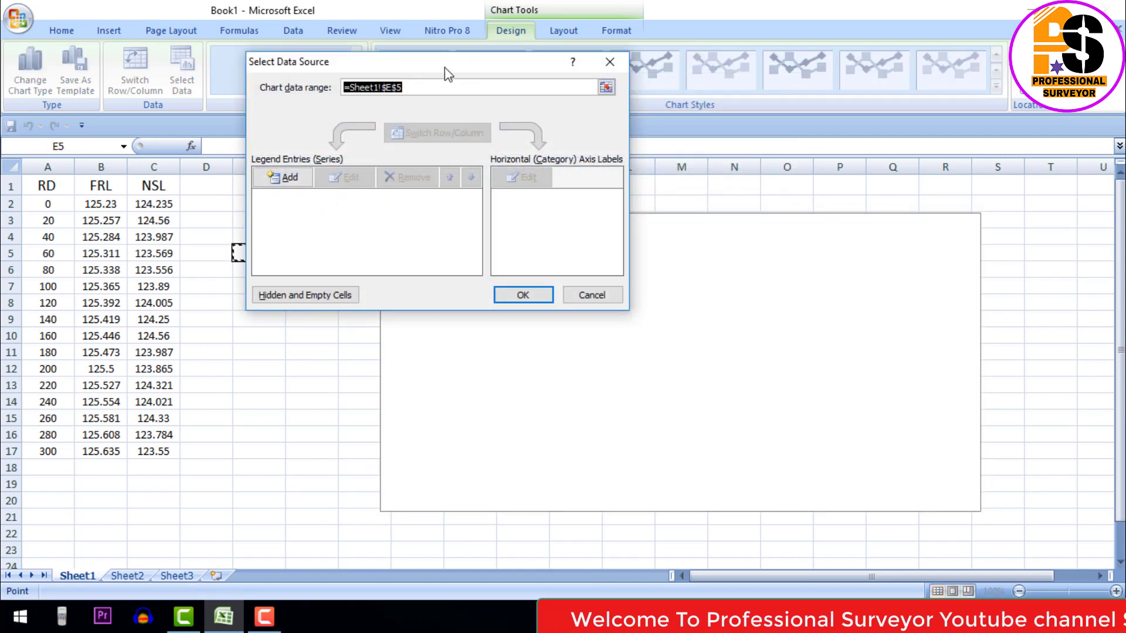
drag(445, 60, 444, 55)
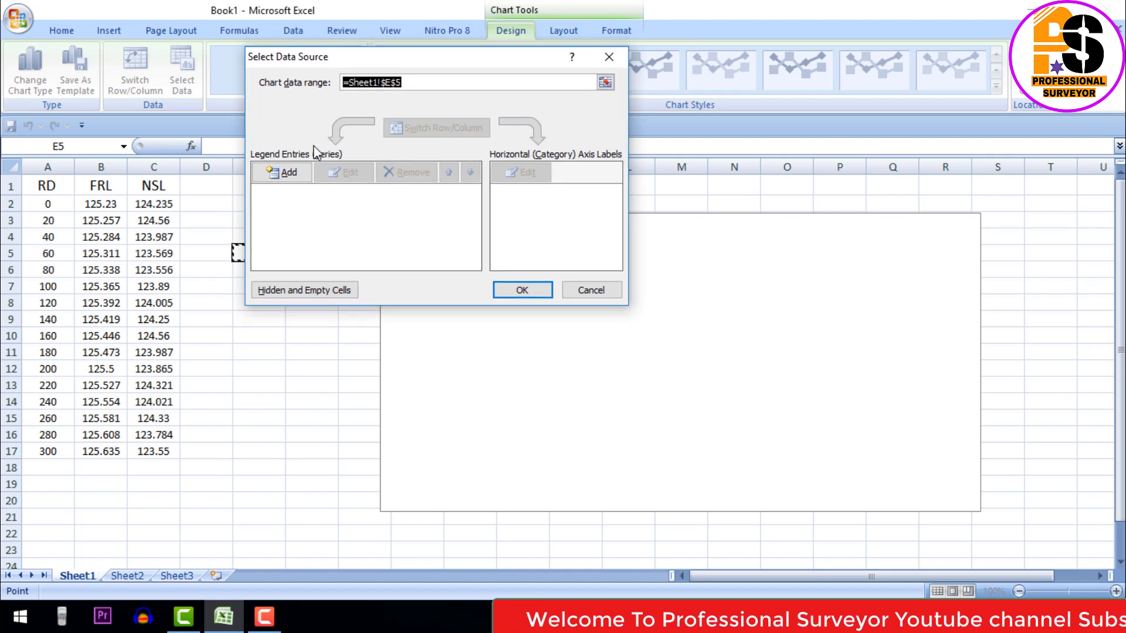
Add a series plotting the FRL values from B2:B17
click(289, 173)
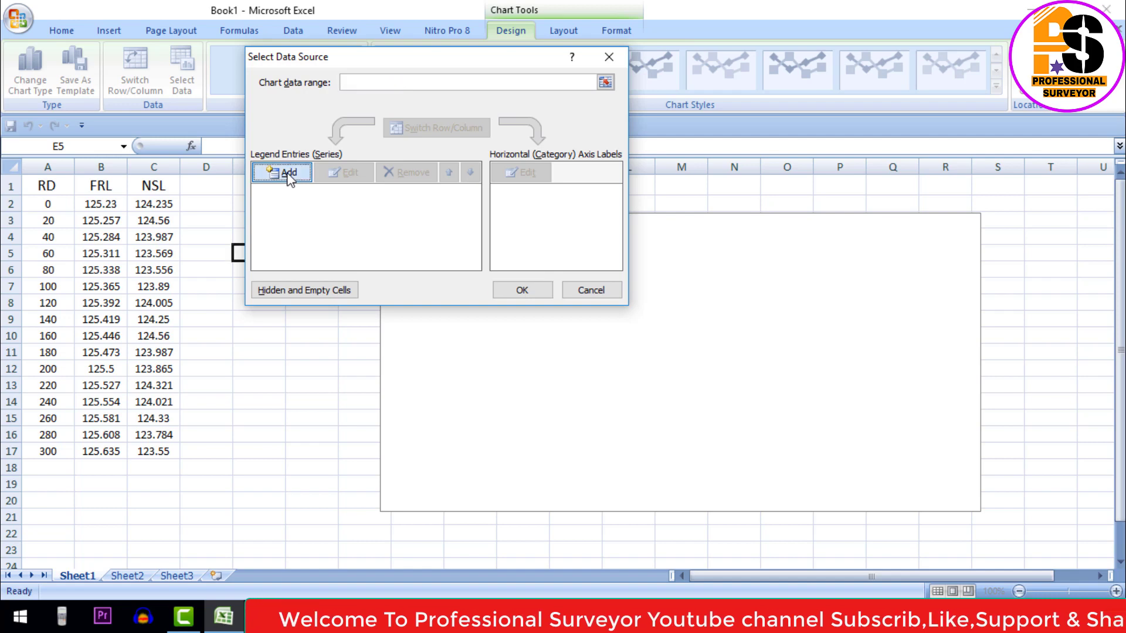
mouse_move(369, 131)
mouse_down()
mouse_move(389, 112)
mouse_move(384, 98)
mouse_up()
text(FRL)
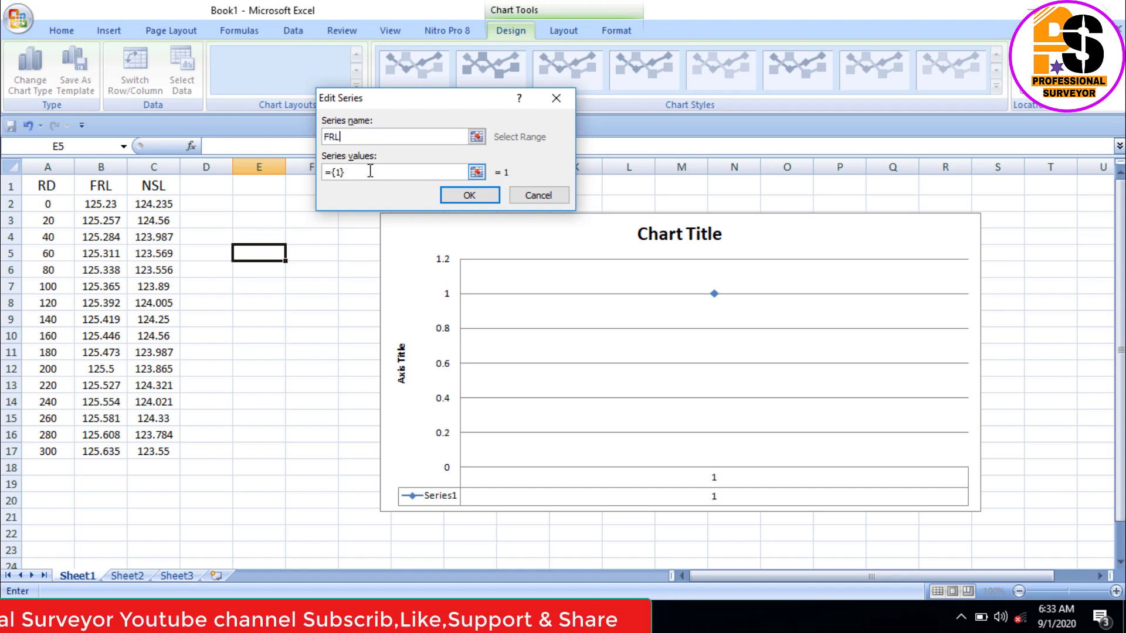
drag(369, 172, 291, 176)
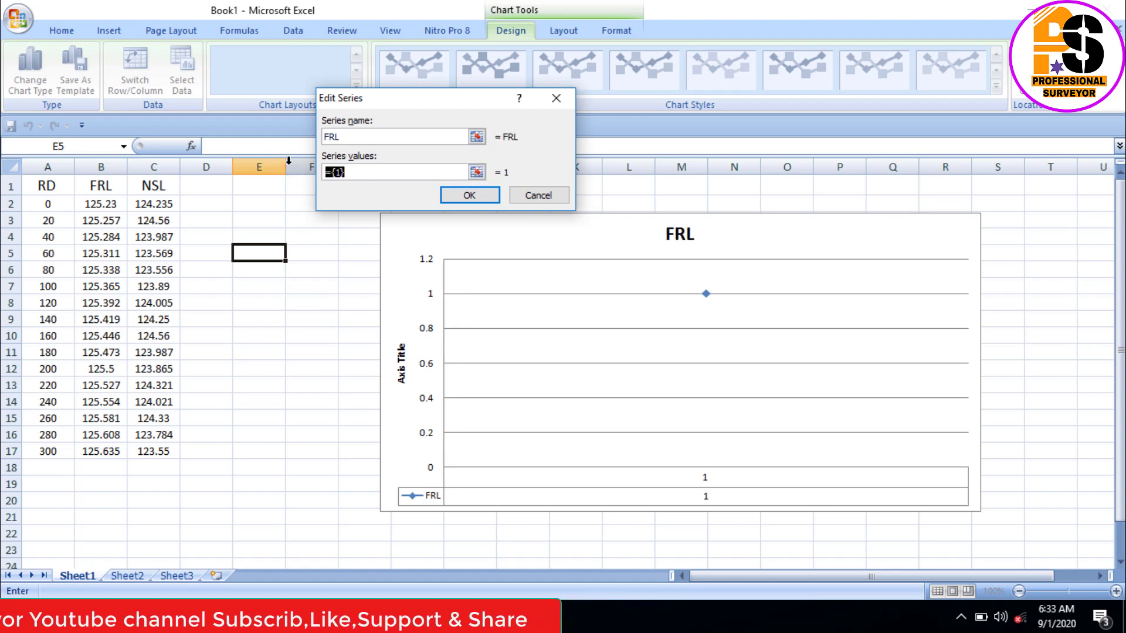
key(BackSpace)
click(476, 172)
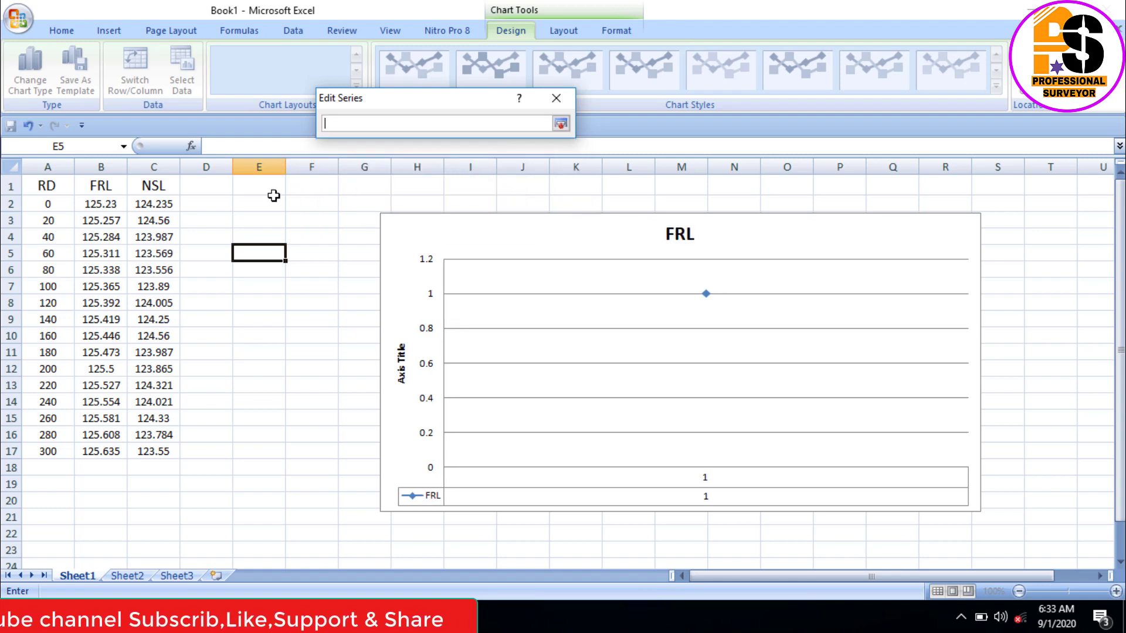
drag(118, 204, 116, 452)
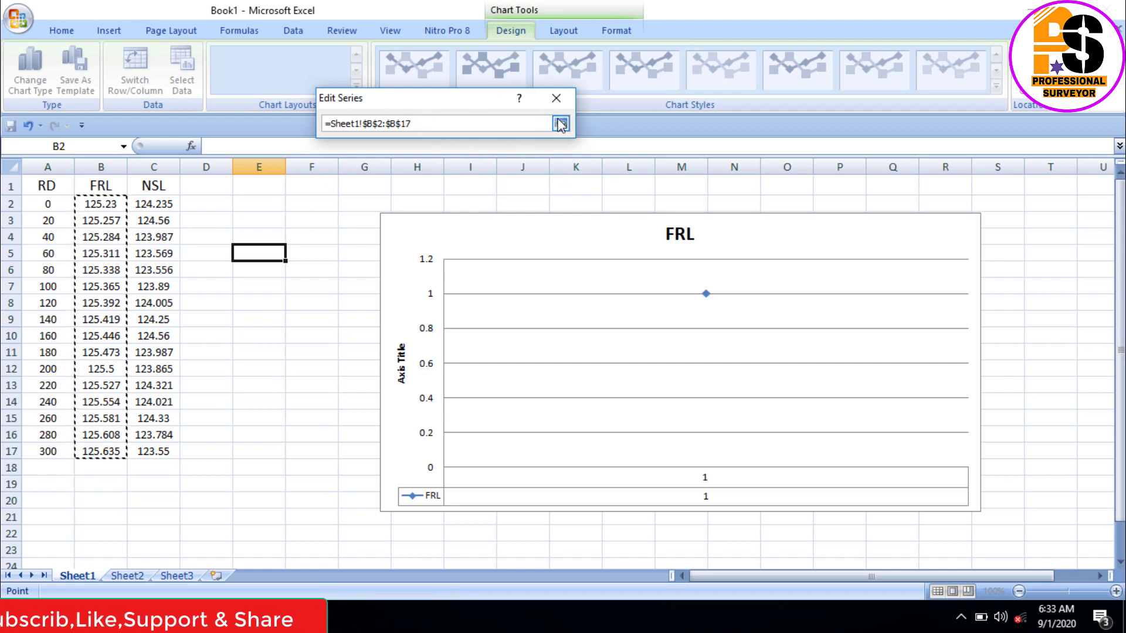
click(561, 124)
click(470, 196)
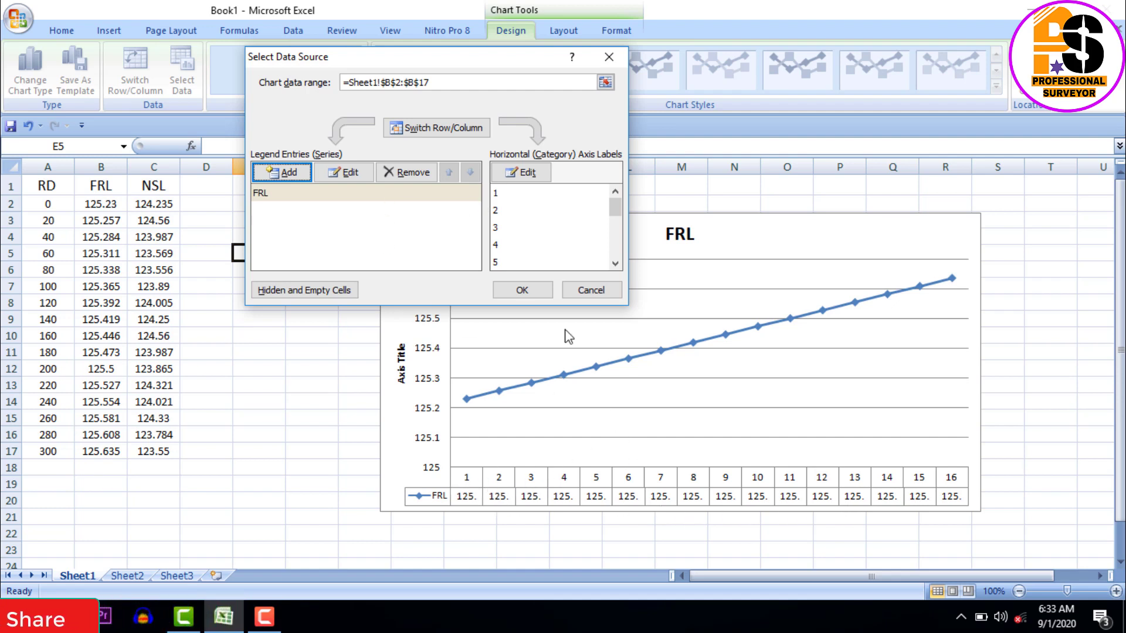
Use the RD chainages in A2:A17 (0 to 300) as horizontal axis labels, then close Select Data Source
click(527, 175)
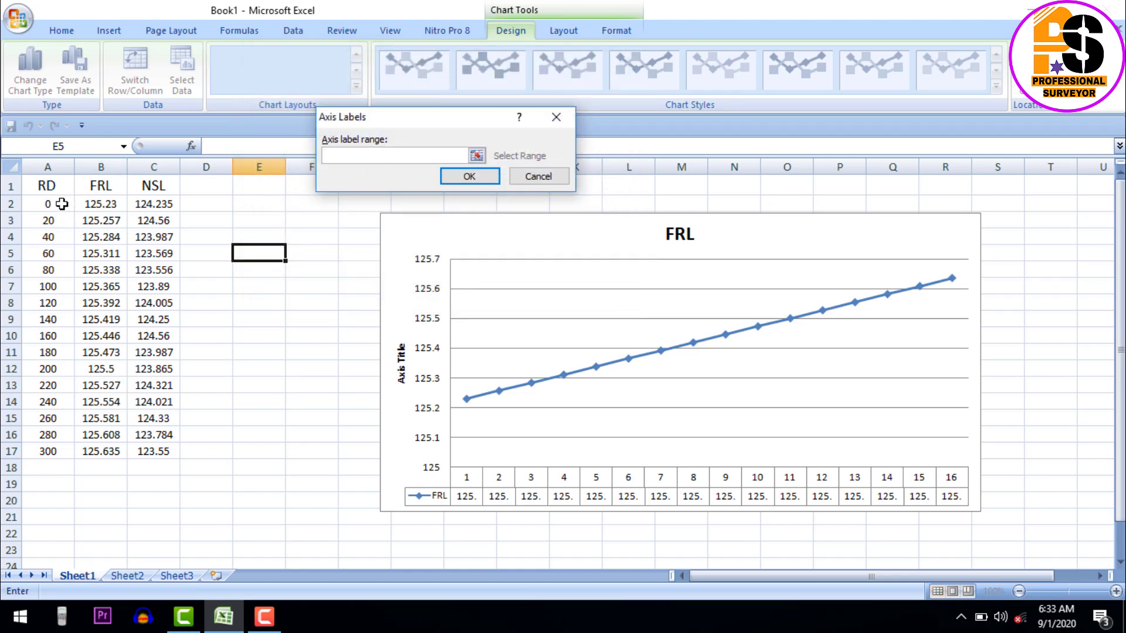
drag(61, 204, 39, 451)
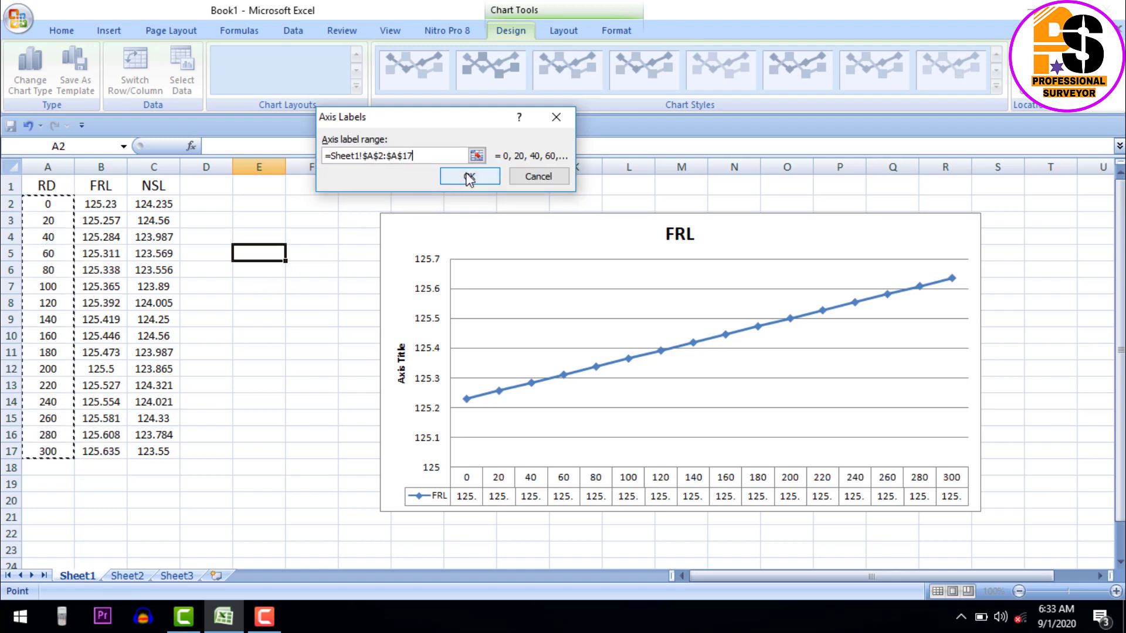
click(466, 176)
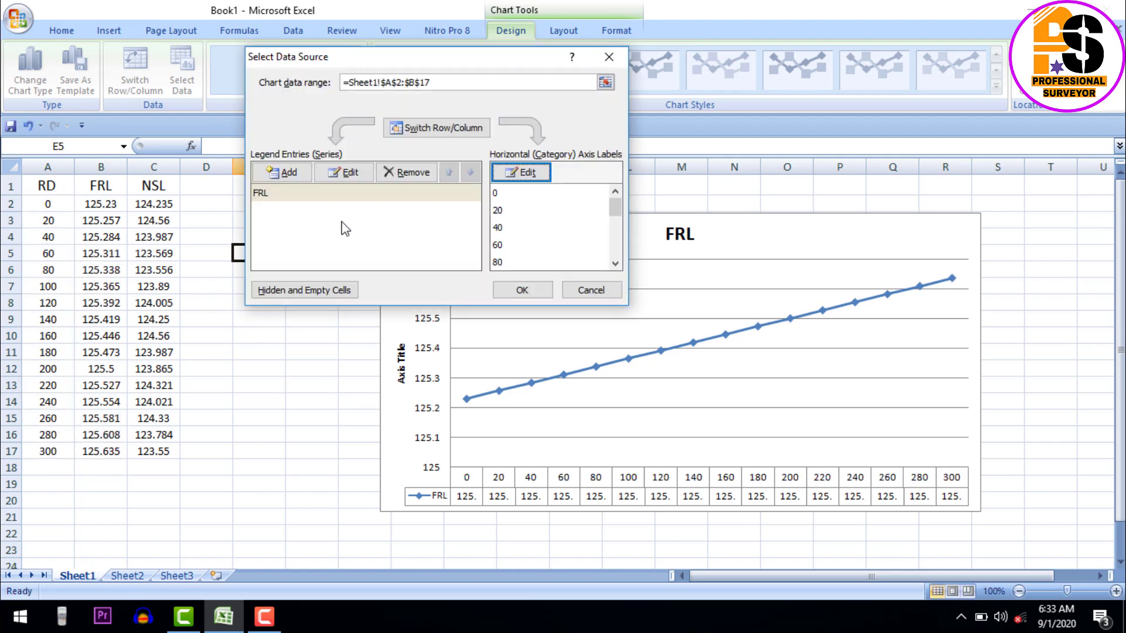
click(522, 292)
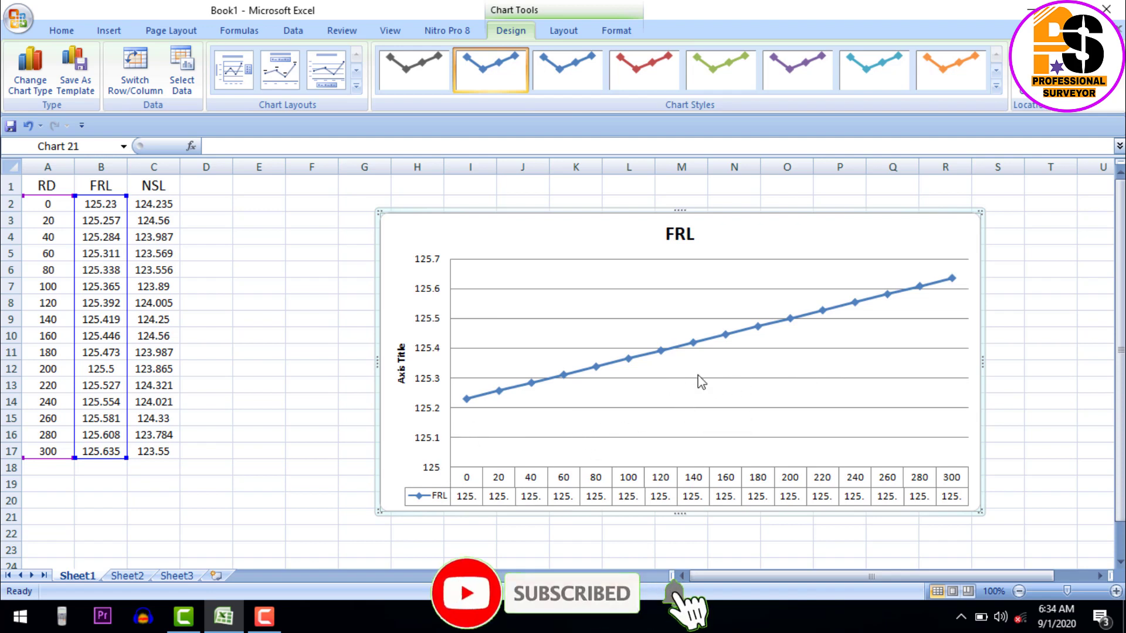
Add an NSL series to the chart using values from C2:C17
right_click(569, 244)
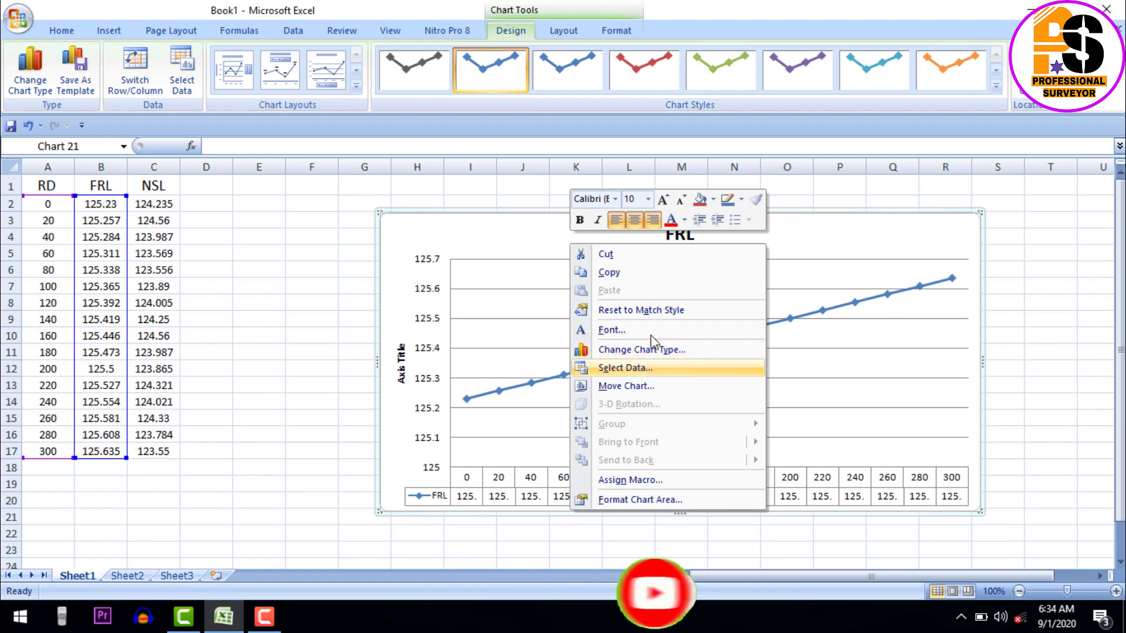
click(659, 370)
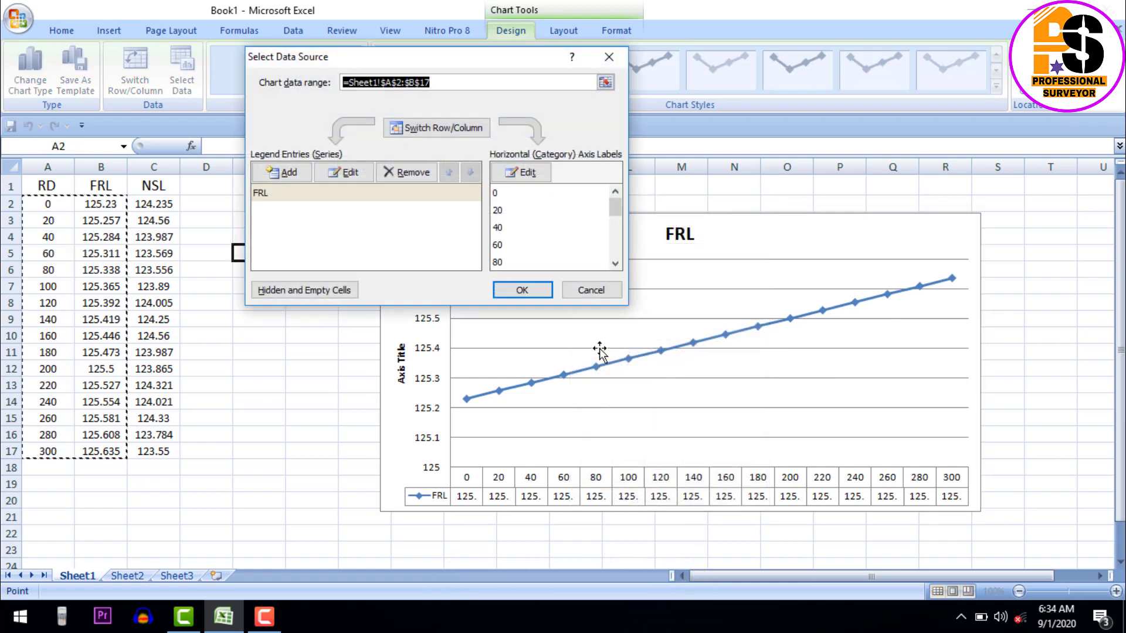
drag(382, 66, 364, 58)
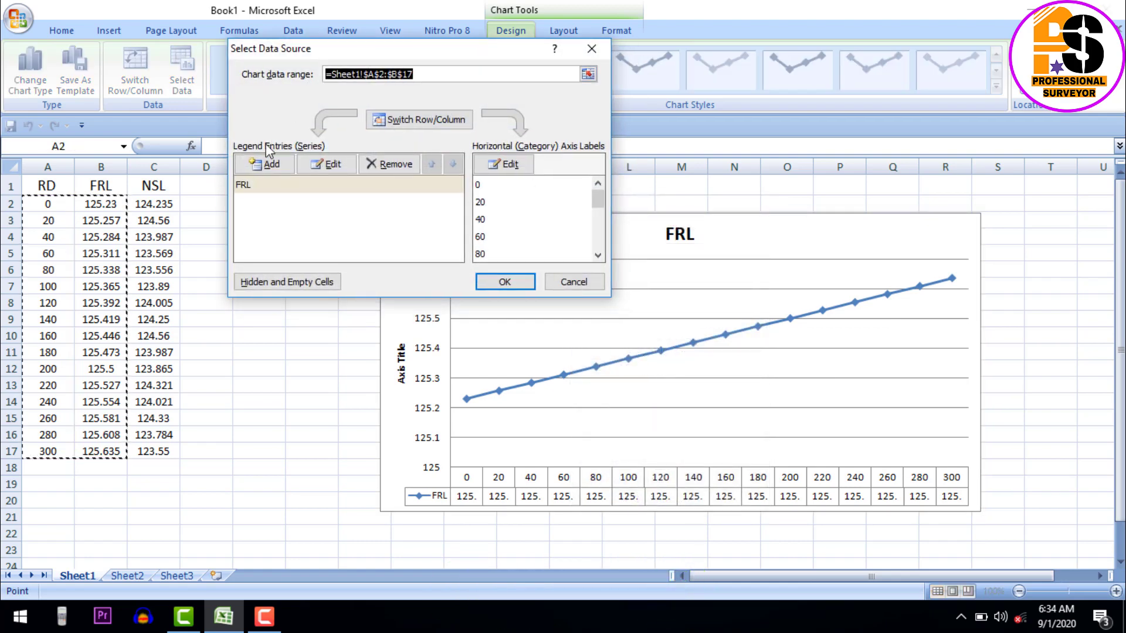
click(277, 165)
text(NSL)
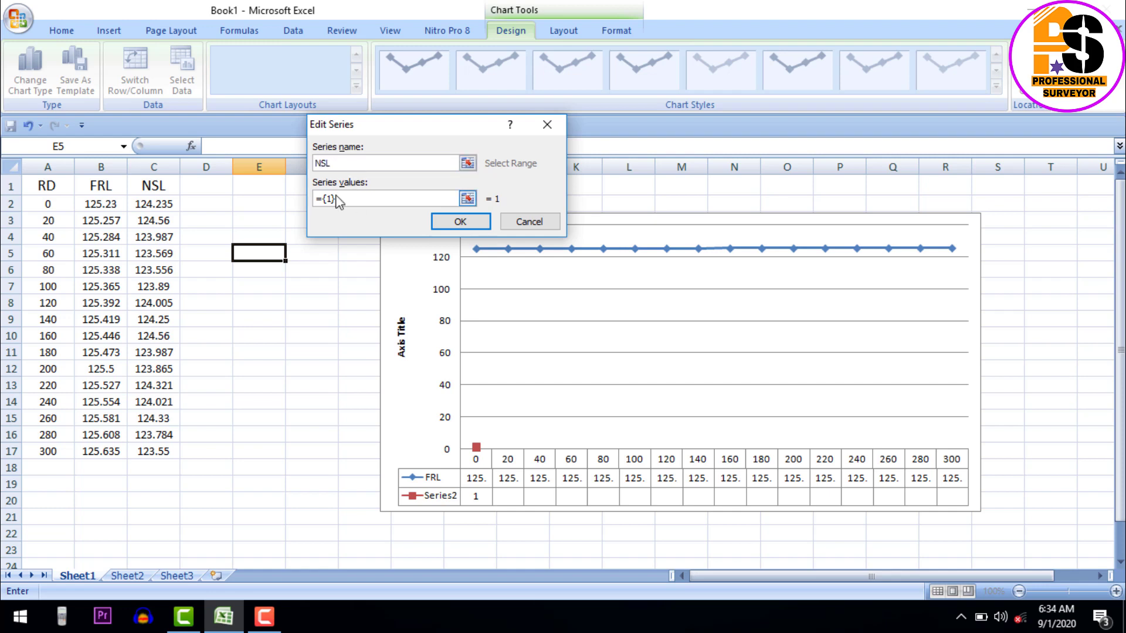
drag(339, 202, 294, 195)
key(BackSpace)
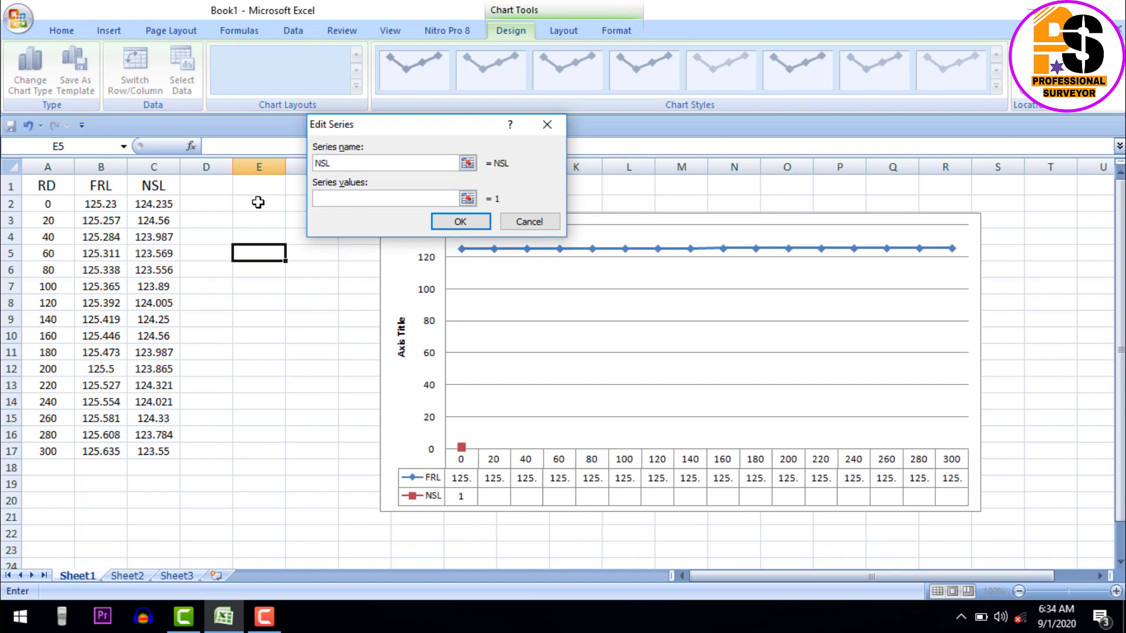
drag(167, 210, 156, 453)
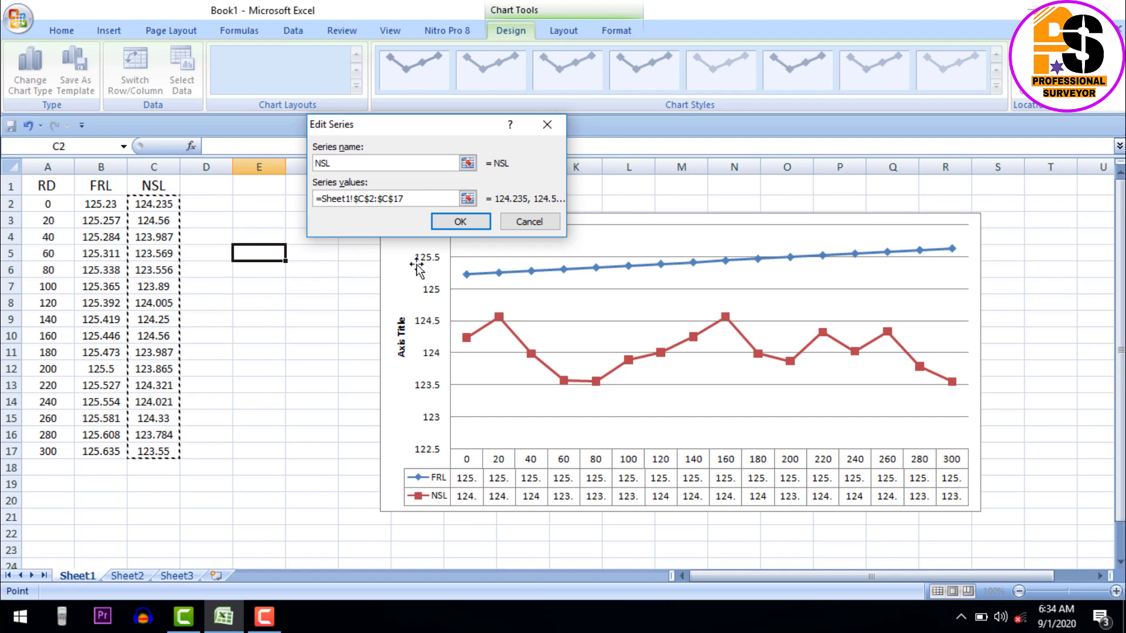
click(460, 221)
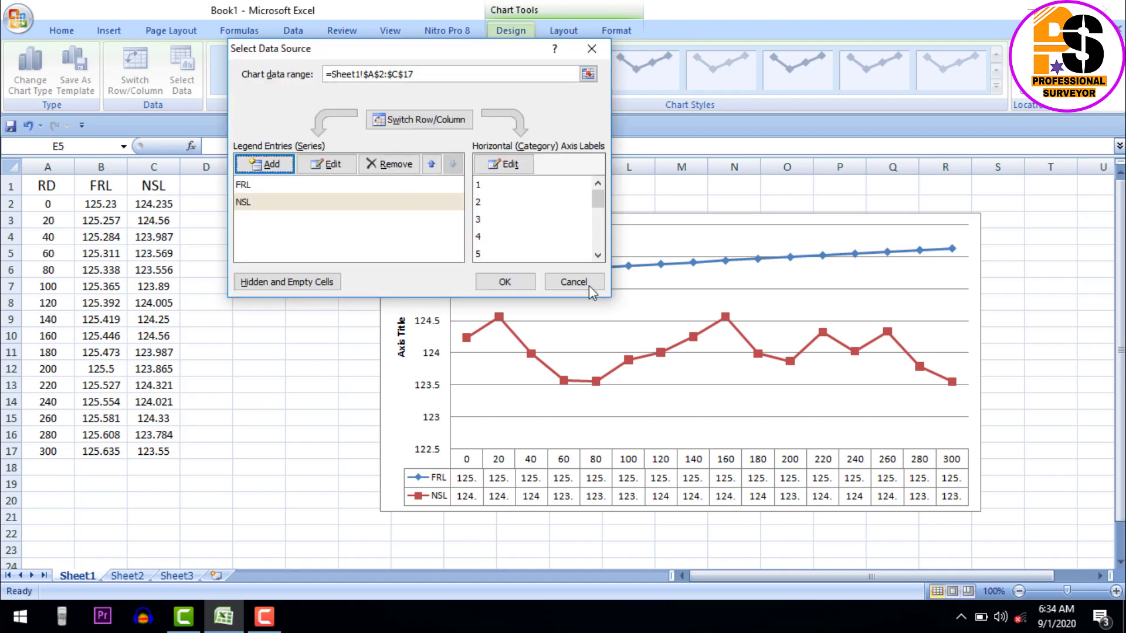
Close Select Data Source and drag the chart's corners so the FRL/NSL data table fits
click(504, 282)
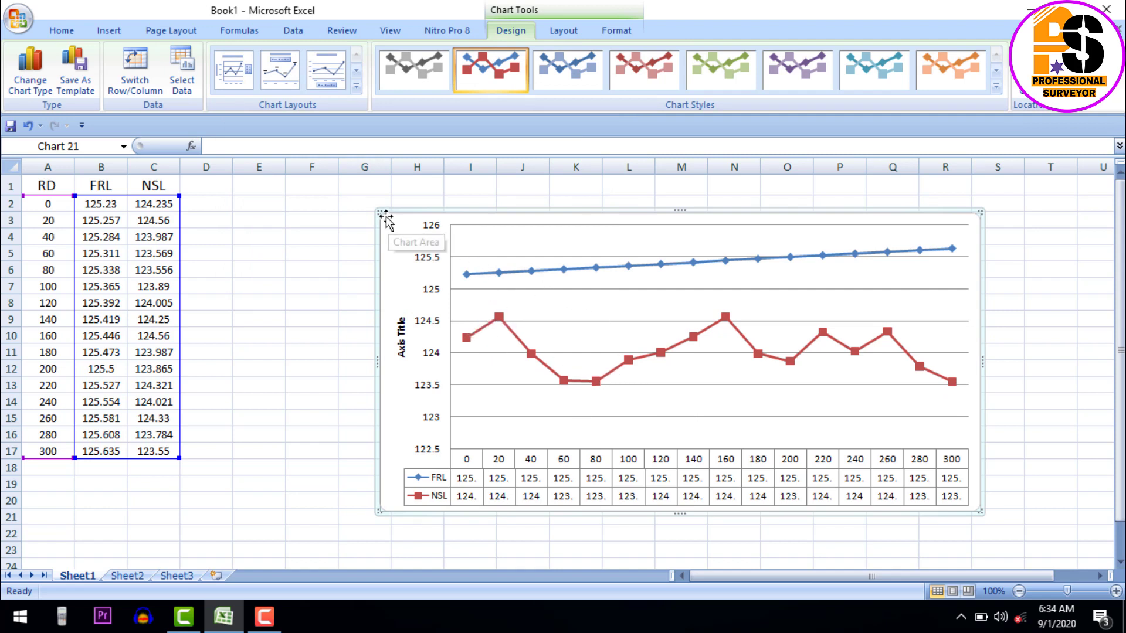
drag(385, 220, 324, 187)
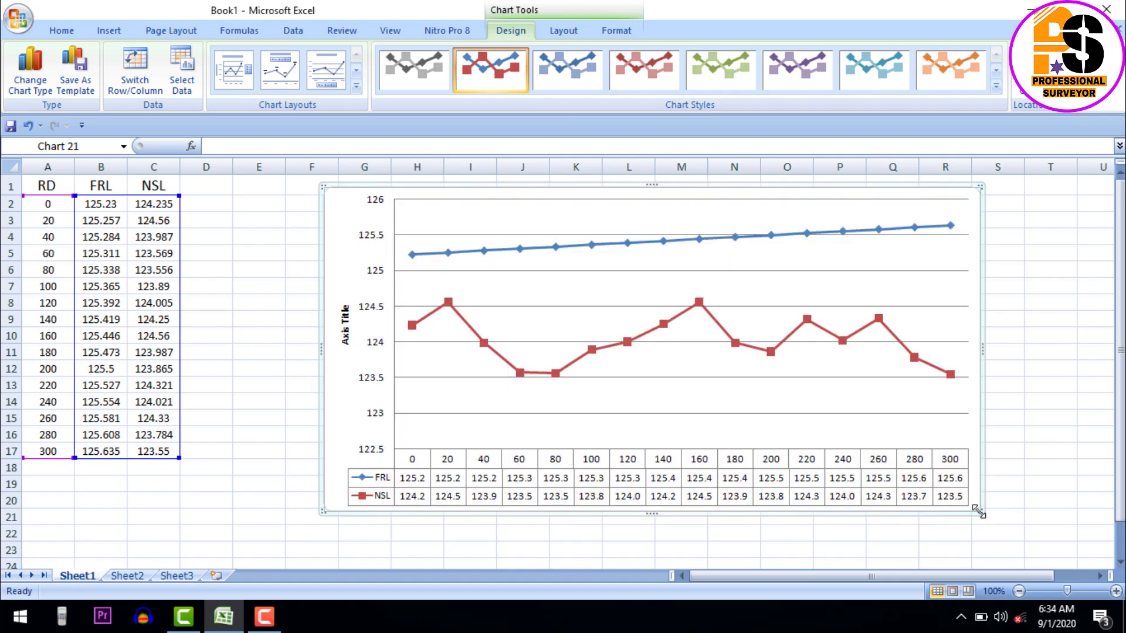
drag(978, 512, 1052, 519)
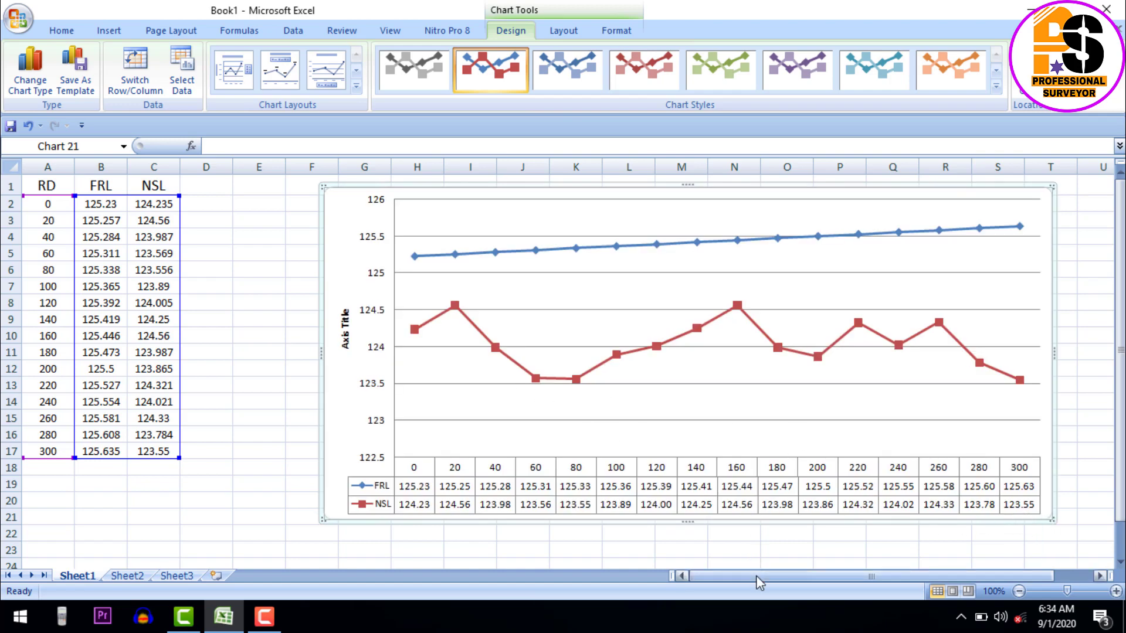
drag(756, 576, 795, 576)
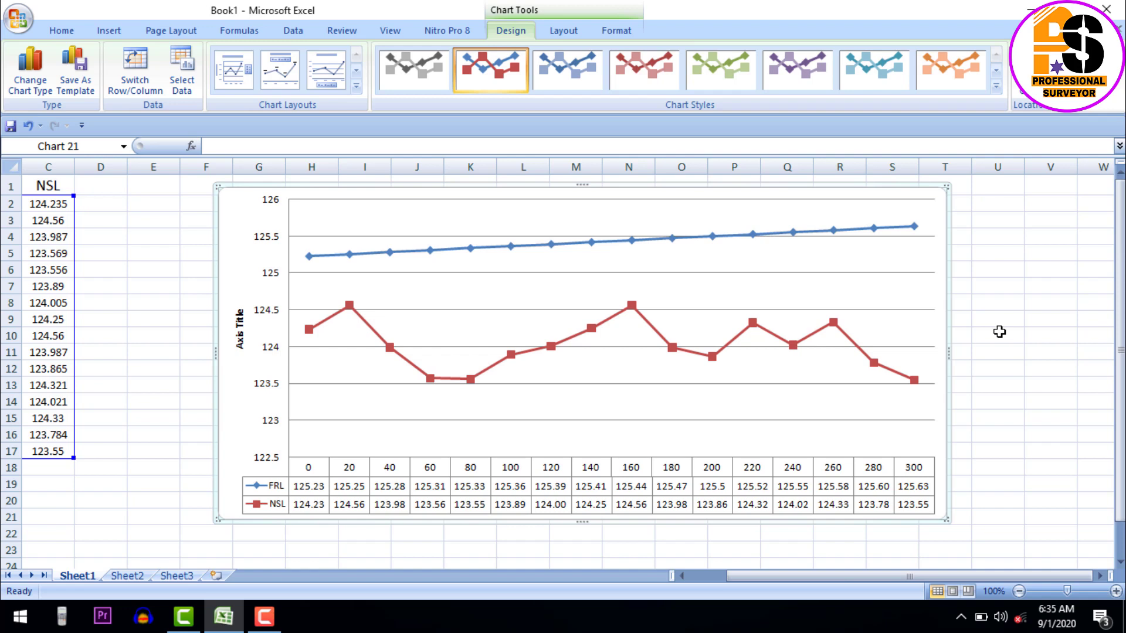
click(272, 607)
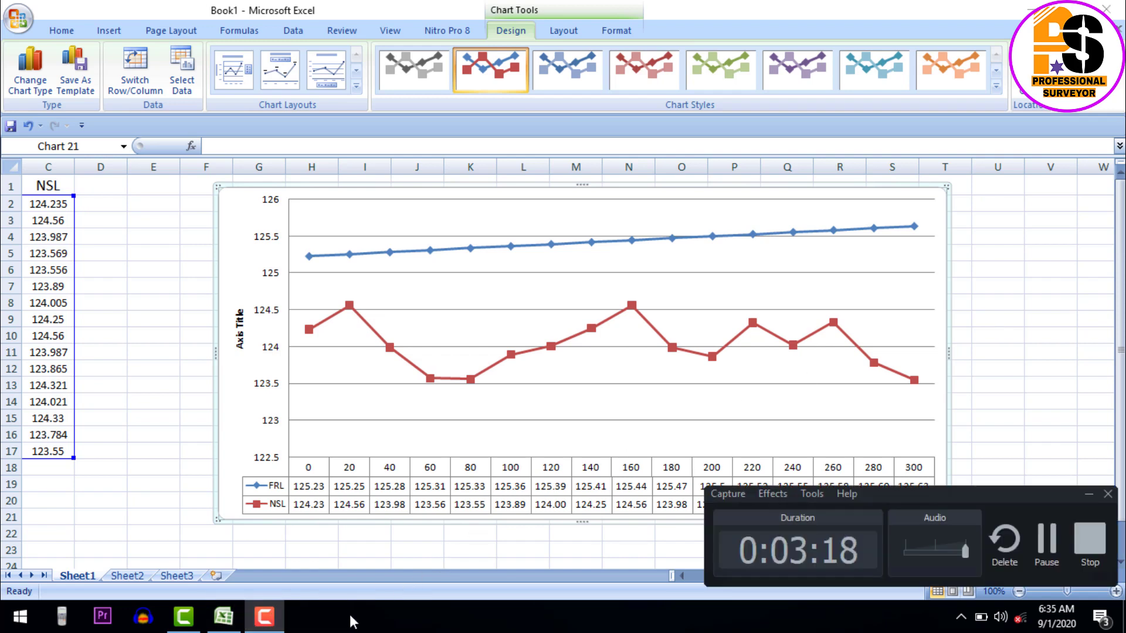